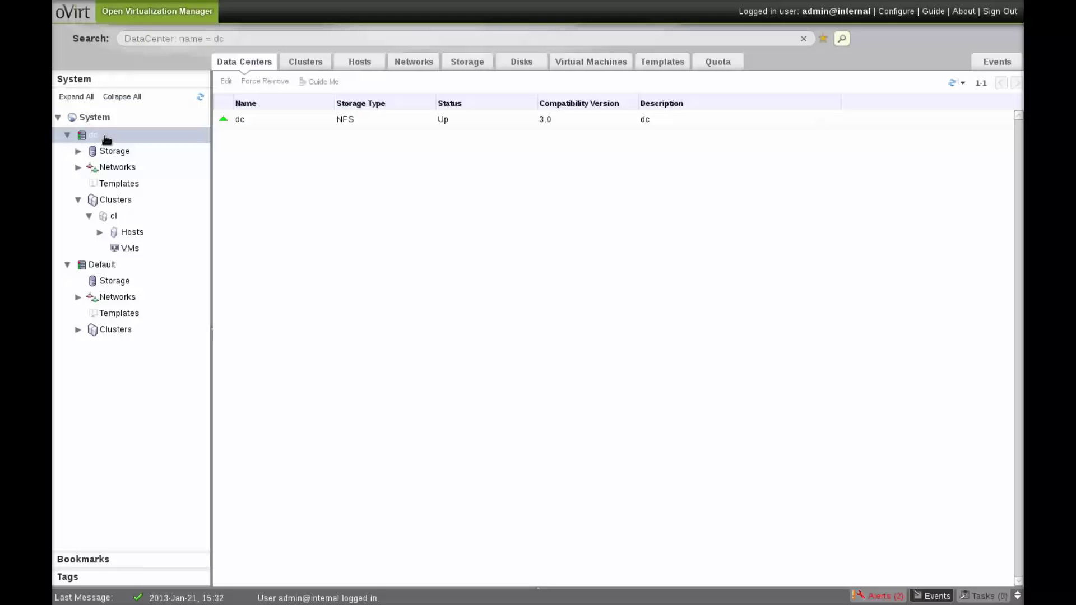
# Browse cluster cl's hosts and data center dc's networks, then list all networks system-wide.
pyautogui.click(150, 215)
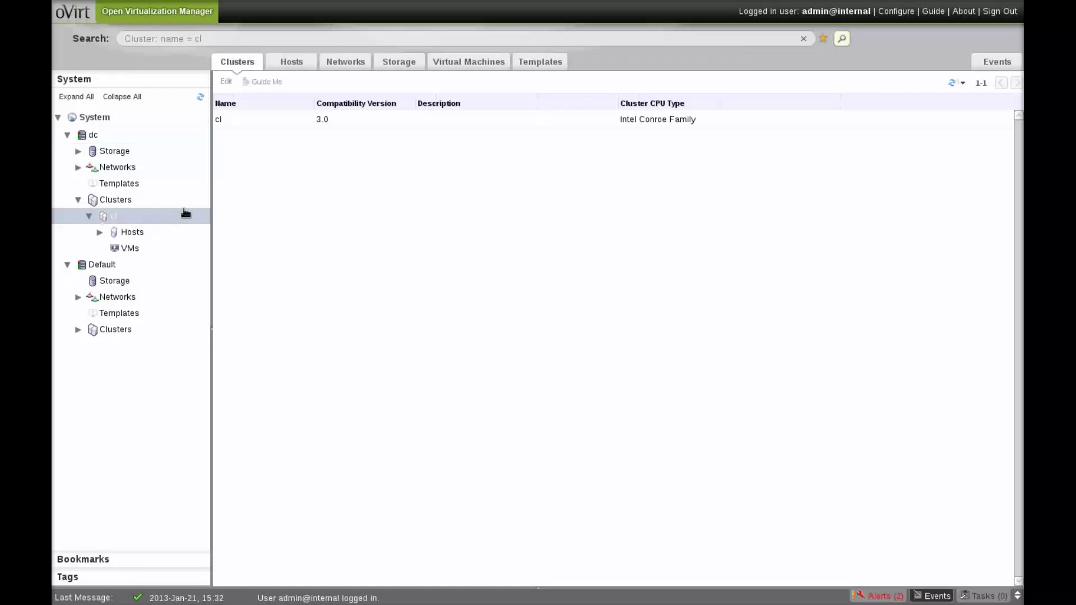
pyautogui.click(138, 235)
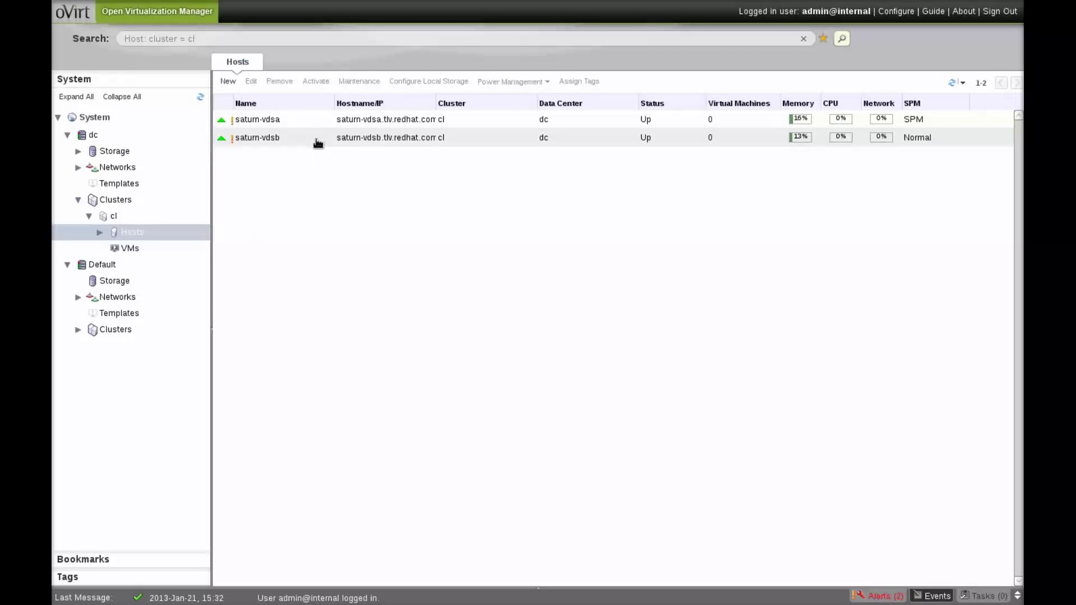
pyautogui.click(112, 168)
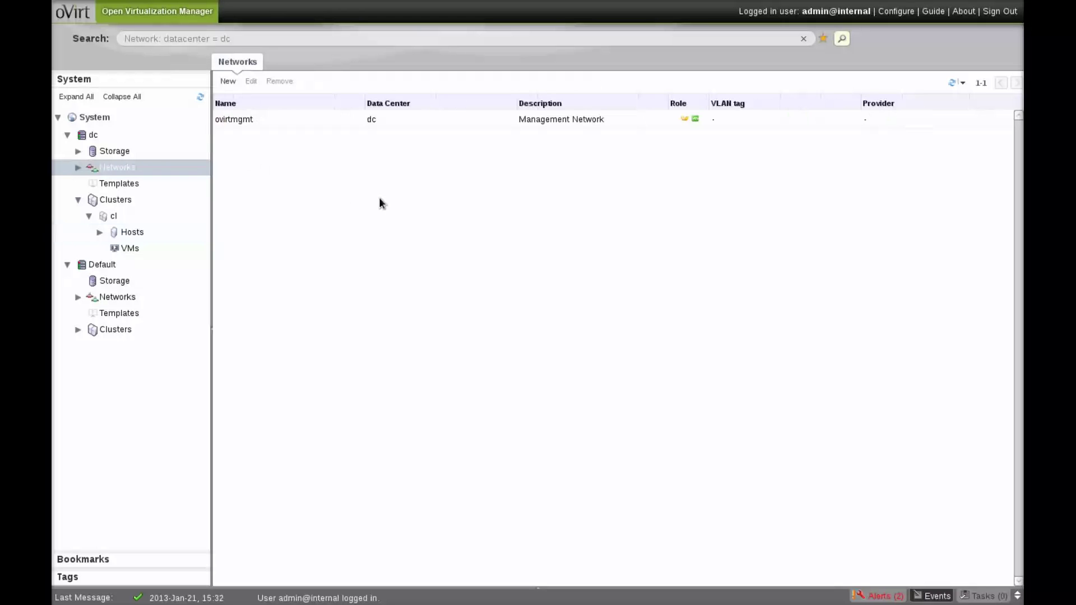
pyautogui.moveTo(691, 123)
pyautogui.click(95, 118)
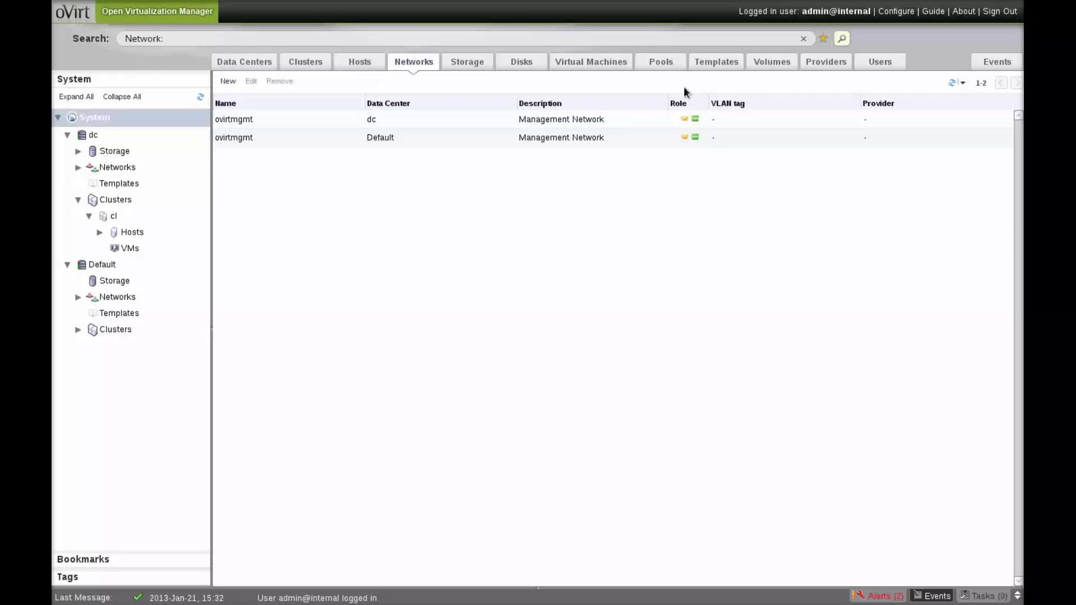
# Start a new external provider named Quantum, described as 'Quantum external provider'.
pyautogui.click(821, 62)
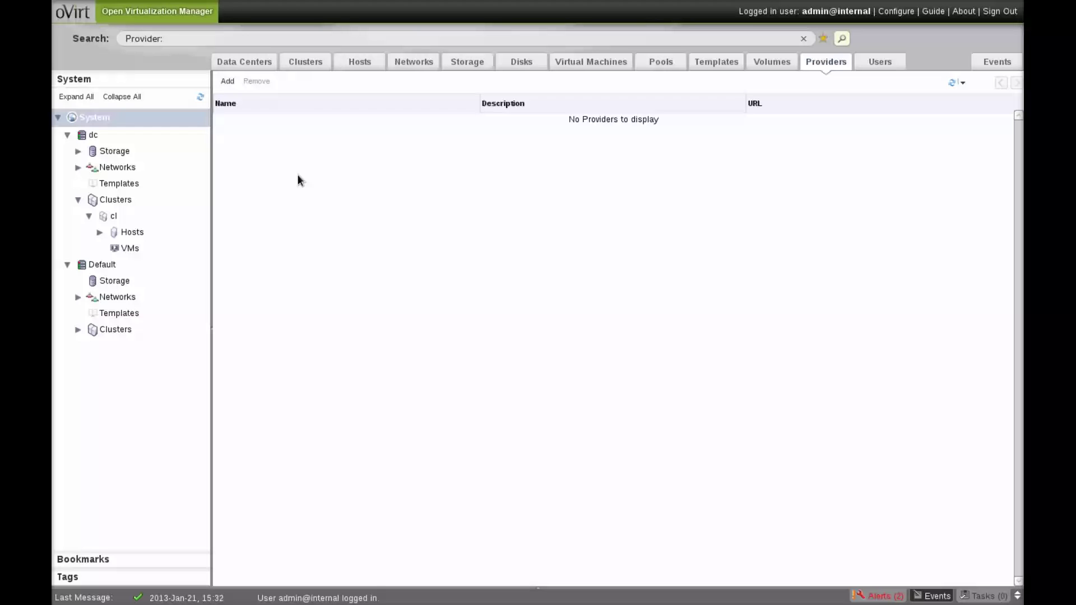
pyautogui.click(228, 83)
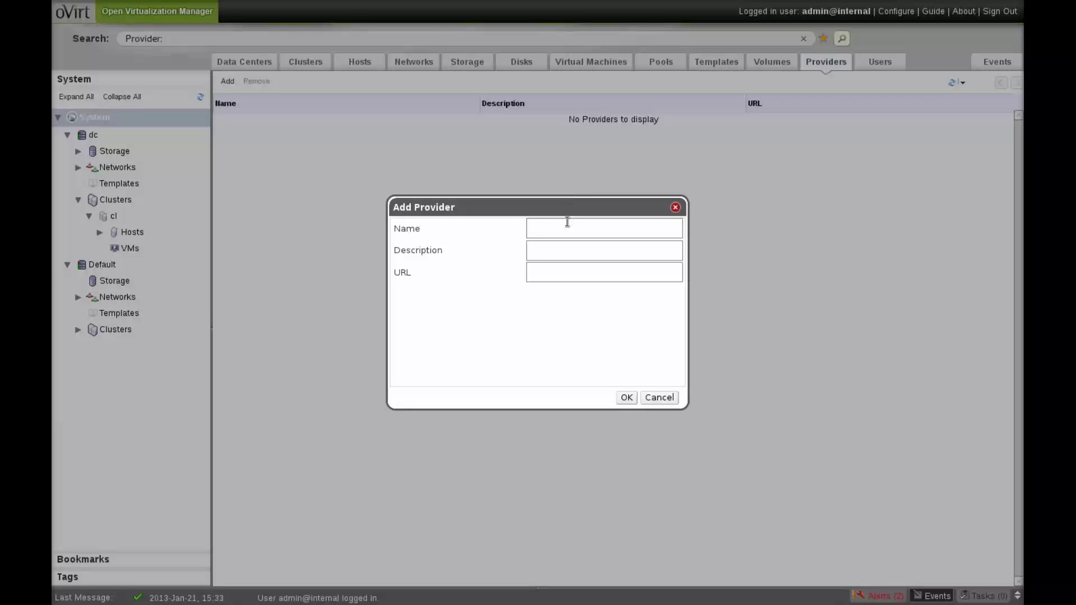
pyautogui.write('Quantum')
pyautogui.press('Tab')
pyautogui.write('Quantum external provider')
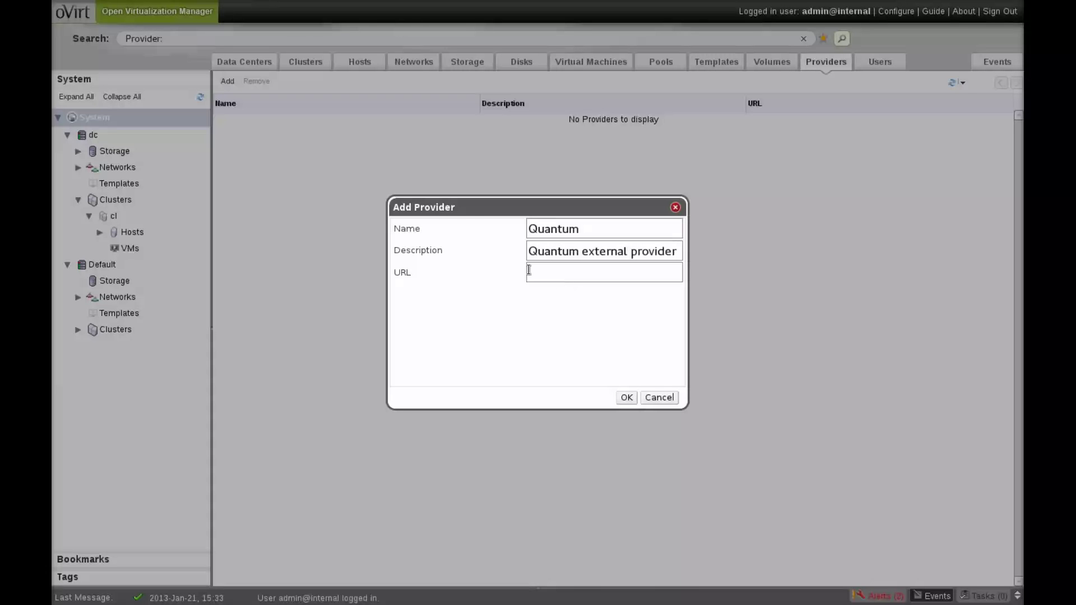
pyautogui.hotkey('alt', 'Tab')
pyautogui.click(269, 133)
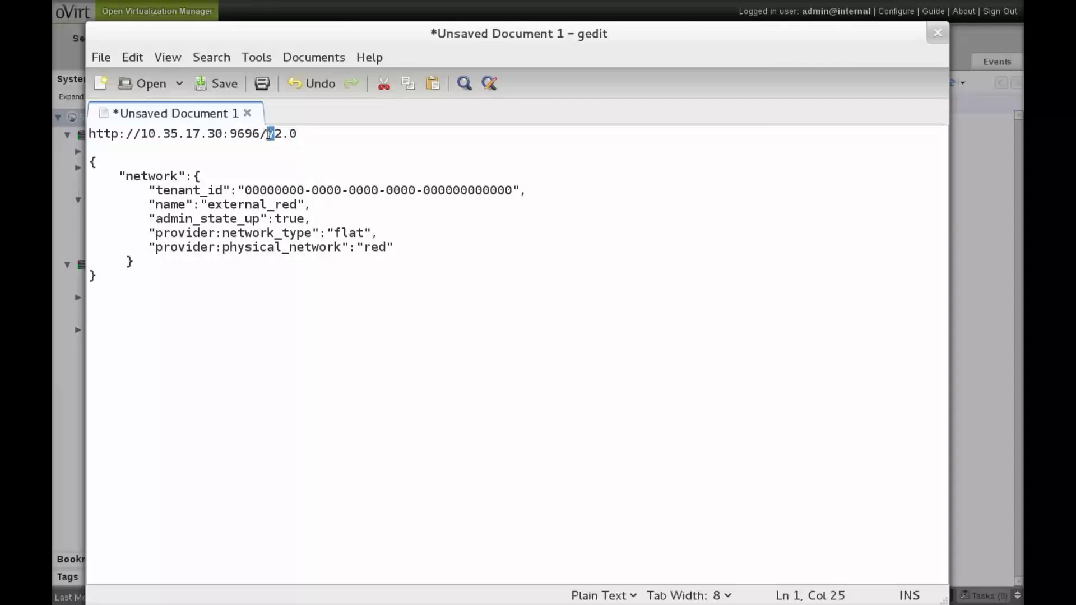
pyautogui.tripleClick(269, 133)
pyautogui.hotkey('alt', 'Tab')
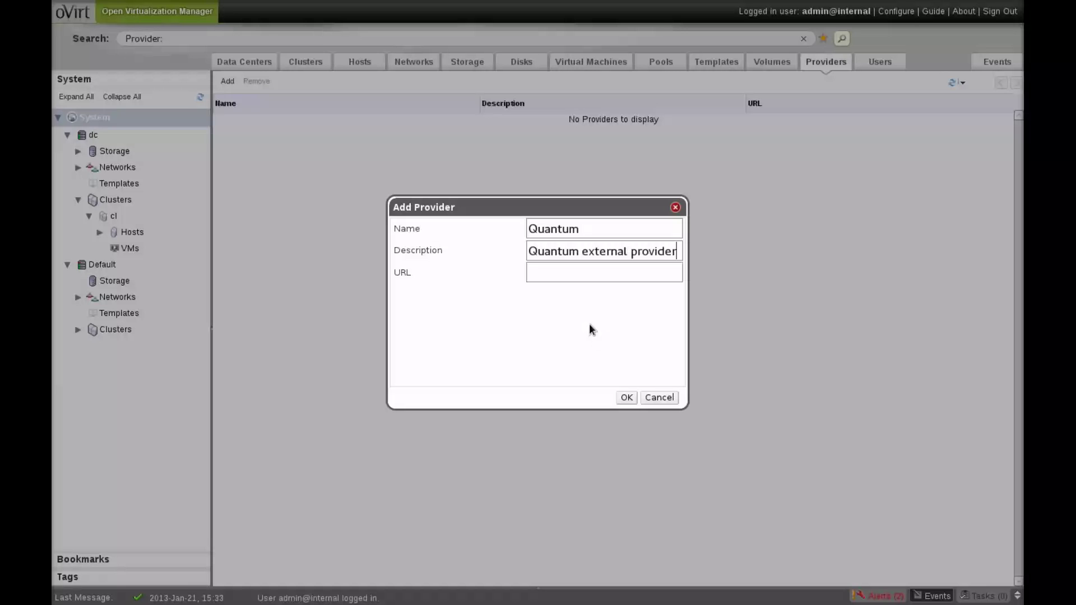
pyautogui.click(582, 271)
pyautogui.write('http://10.35.17.30:9696/v2.0')
pyautogui.click(626, 398)
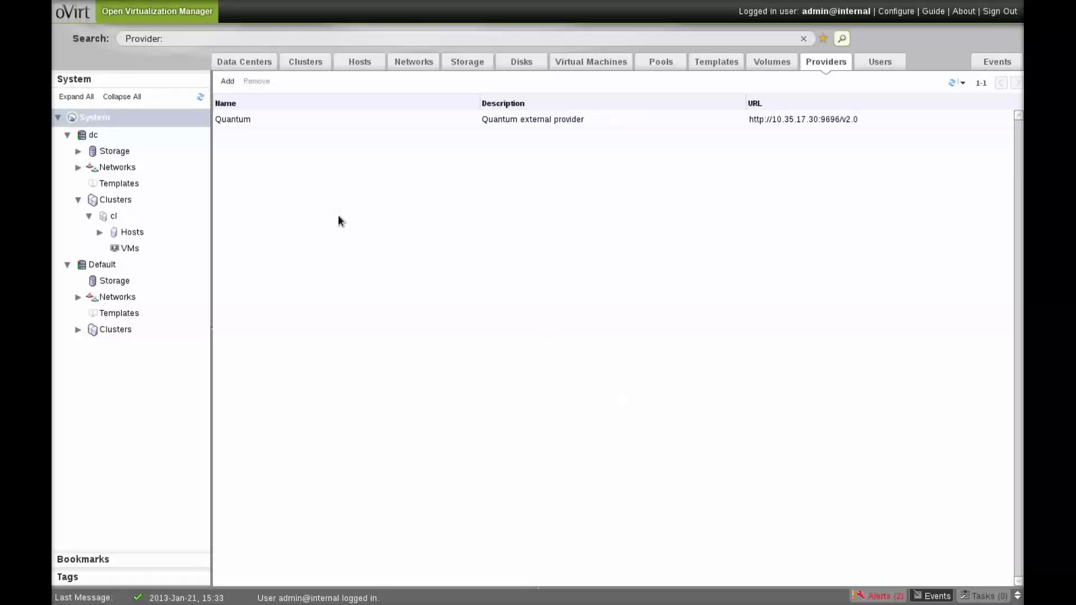
# Discover the Quantum provider's networks for dc and copy the external_blue network ID.
pyautogui.click(329, 121)
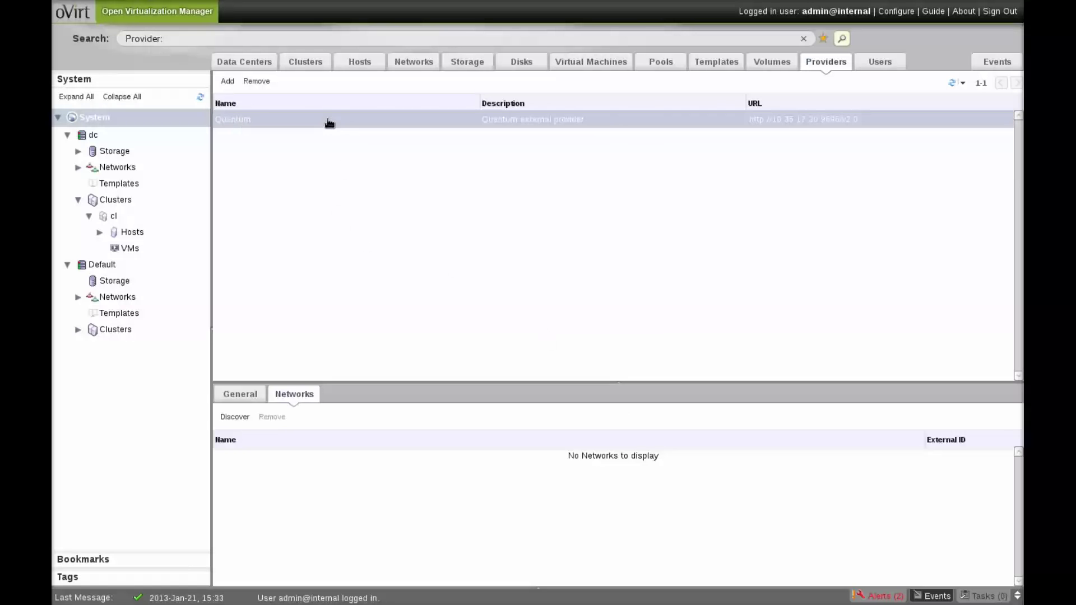
pyautogui.click(297, 395)
pyautogui.click(240, 418)
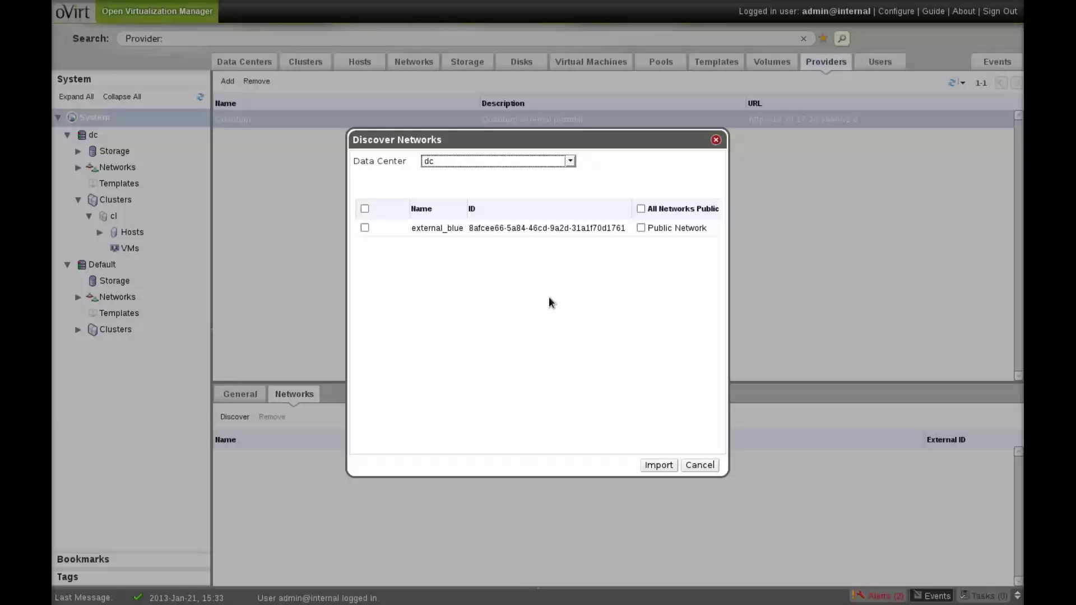
pyautogui.tripleClick(496, 230)
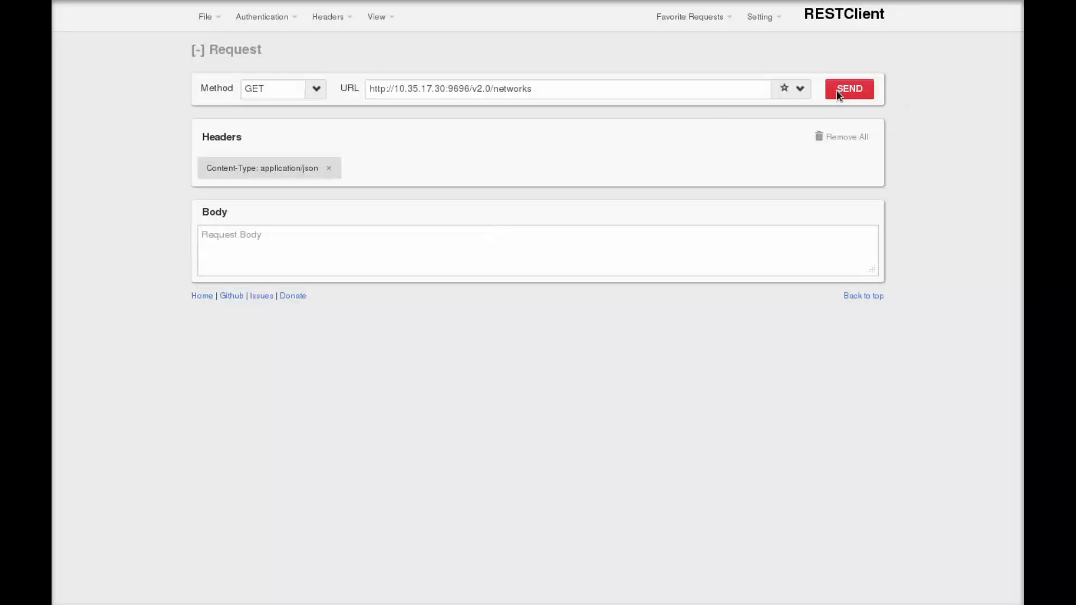
# Send the GET networks request and find the copied external_blue id in the highlighted response.
pyautogui.click(837, 90)
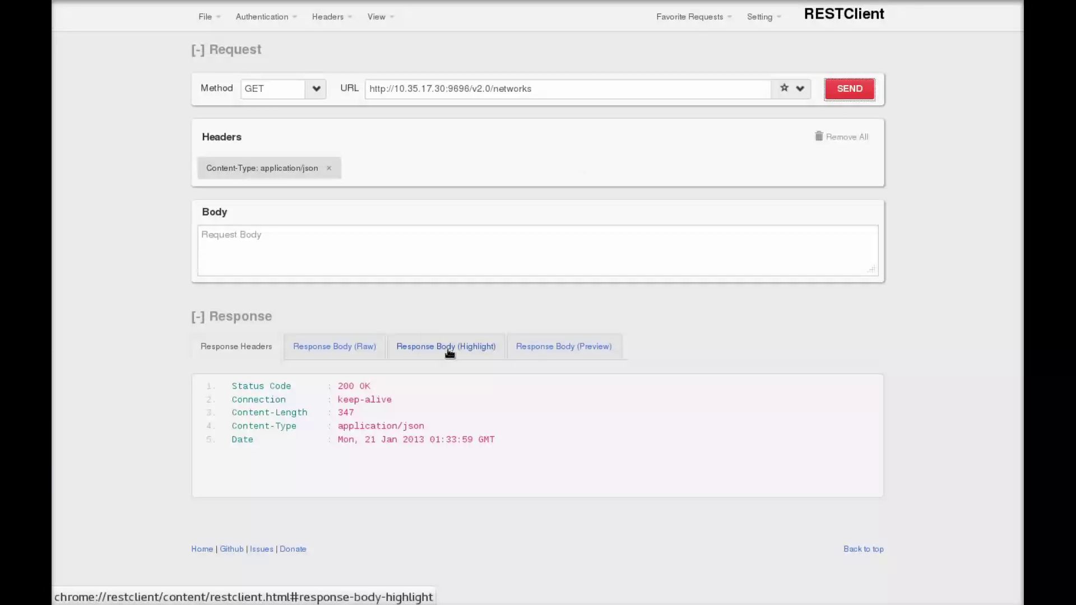
pyautogui.click(448, 347)
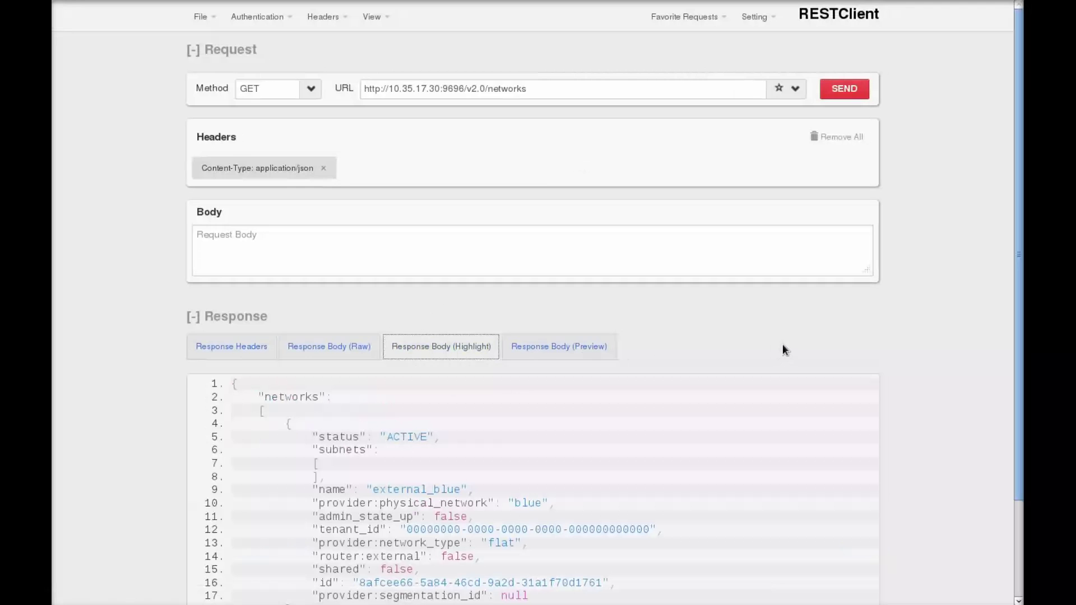
pyautogui.hotkey('ctrl', 'f')
pyautogui.press('Return')
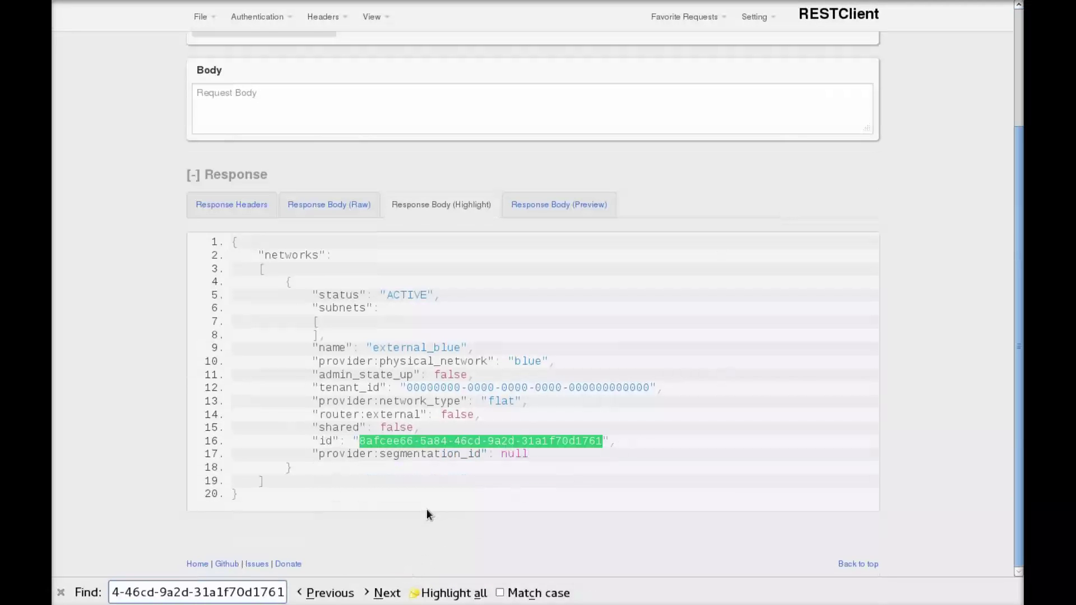
pyautogui.tripleClick(400, 348)
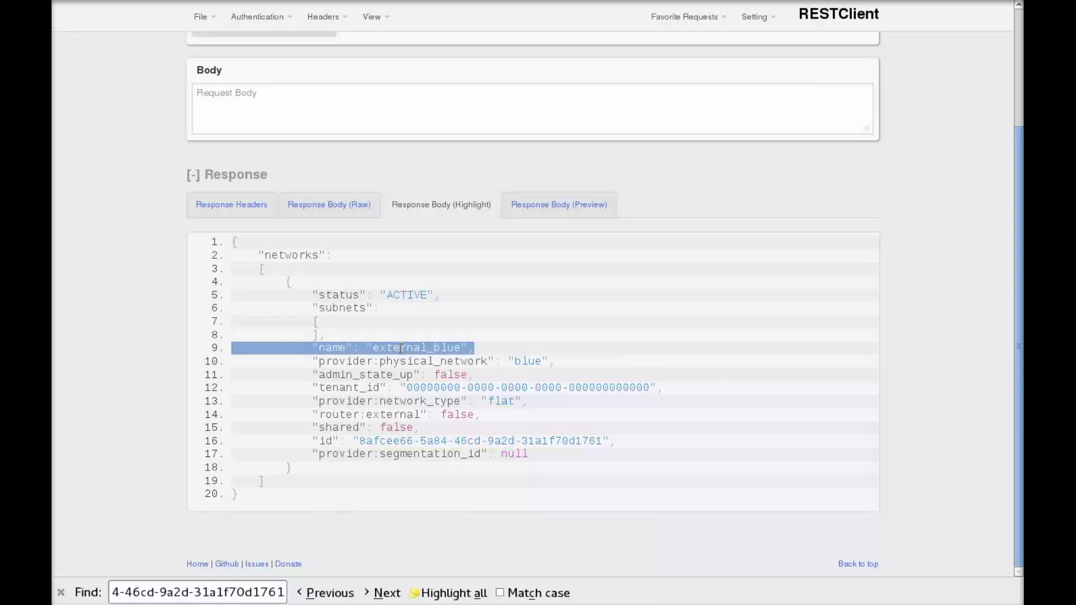
pyautogui.click(400, 347)
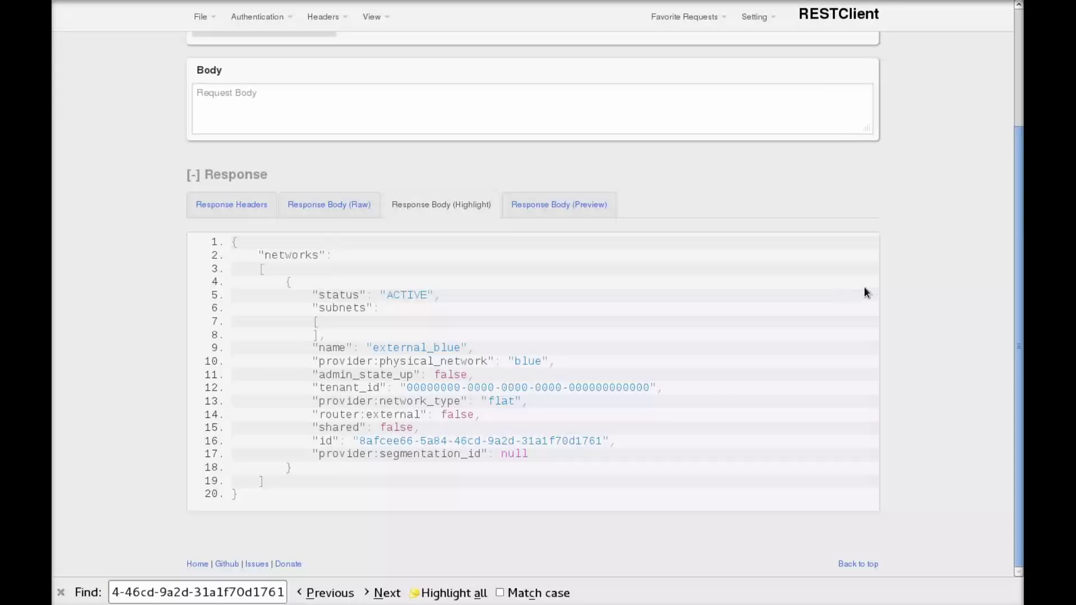
pyautogui.hotkey('alt', 'Tab')
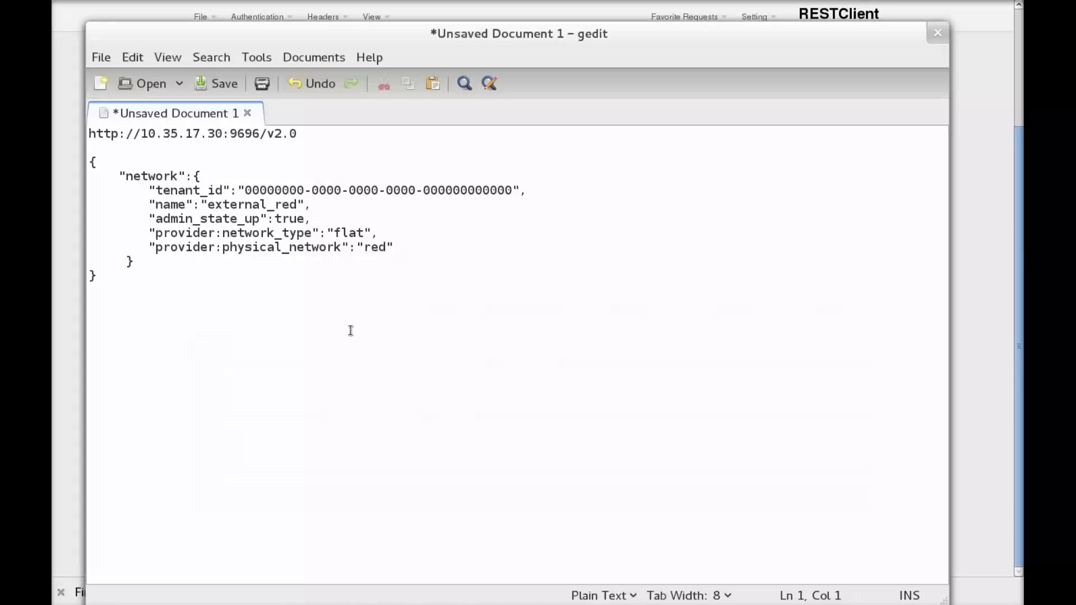
# Copy the external_red network JSON from gedit and POST it to Quantum in RESTClient.
pyautogui.moveTo(137, 280); pyautogui.dragTo(84, 159)
pyautogui.hotkey('ctrl', 'c')
pyautogui.hotkey('alt', 'Tab')
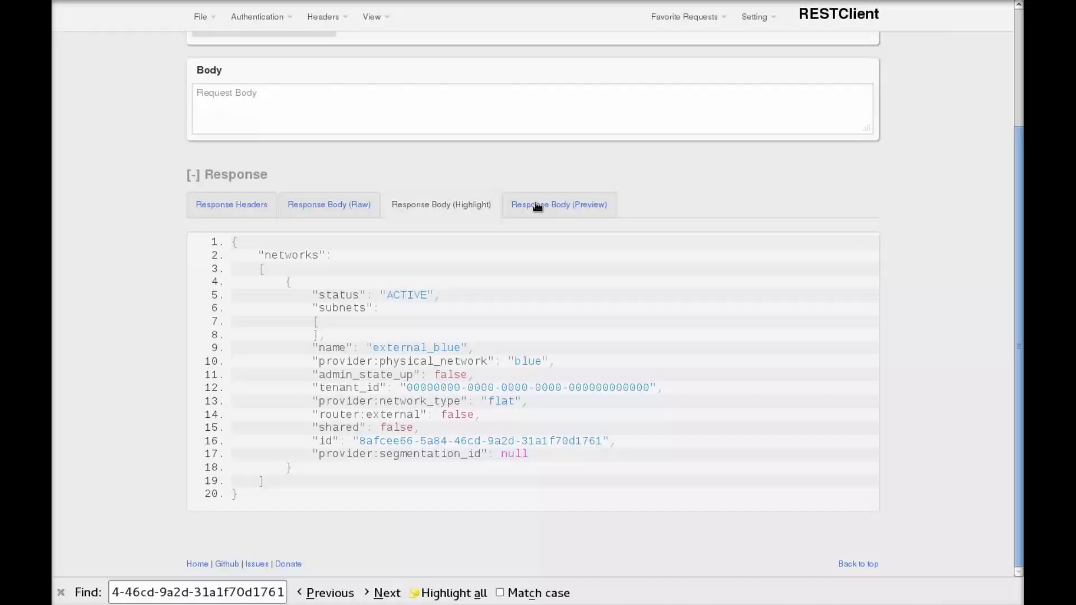
pyautogui.scroll(1, 379, 147)
pyautogui.scroll(3, 344, 130)
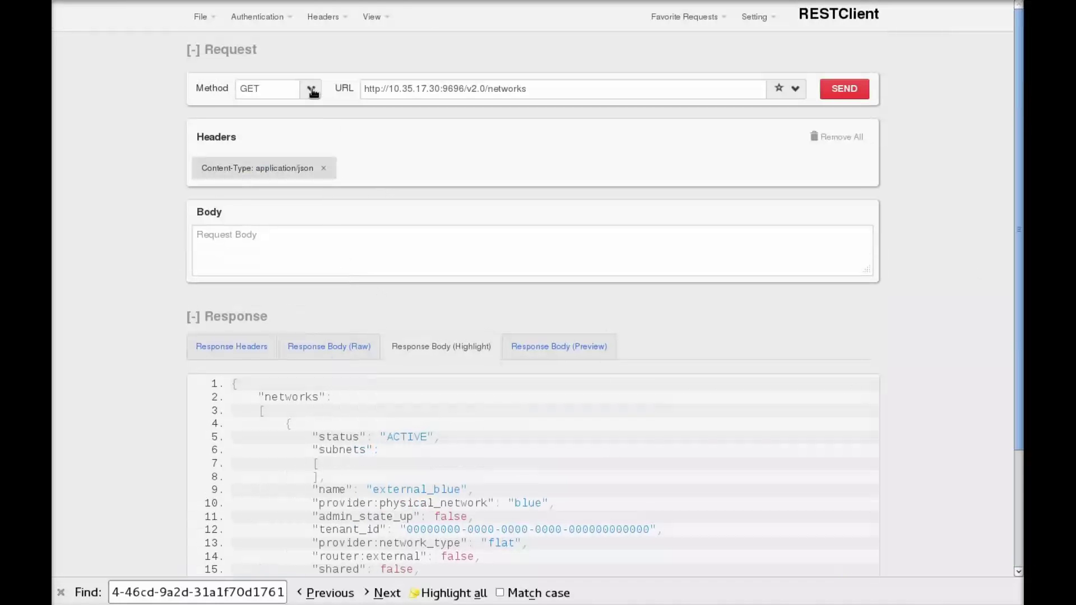
pyautogui.click(311, 89)
pyautogui.click(271, 132)
pyautogui.click(363, 261)
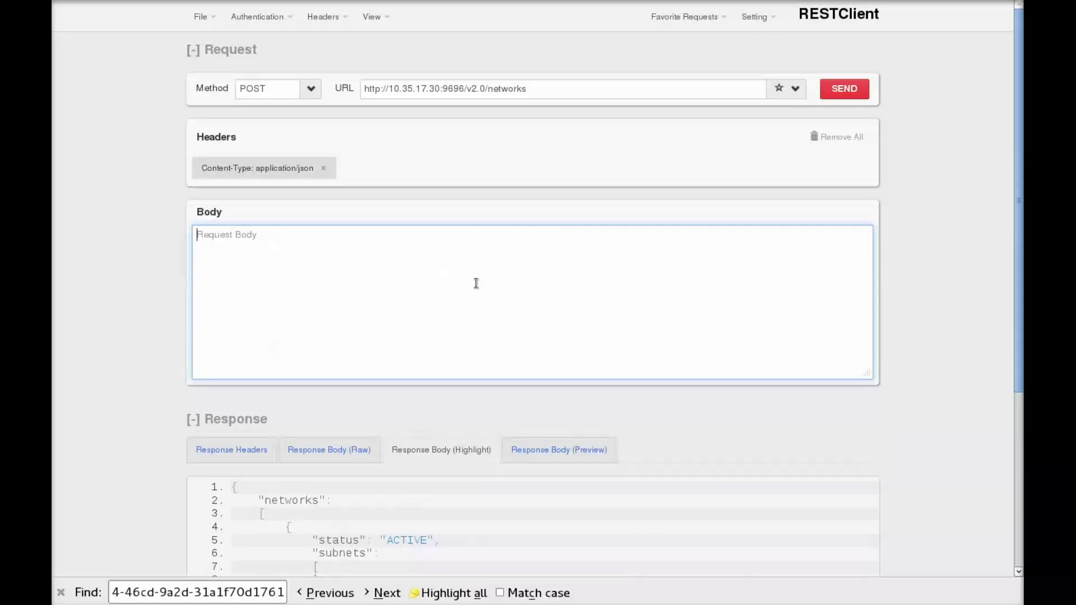
pyautogui.hotkey('ctrl', 'v')
pyautogui.click(846, 90)
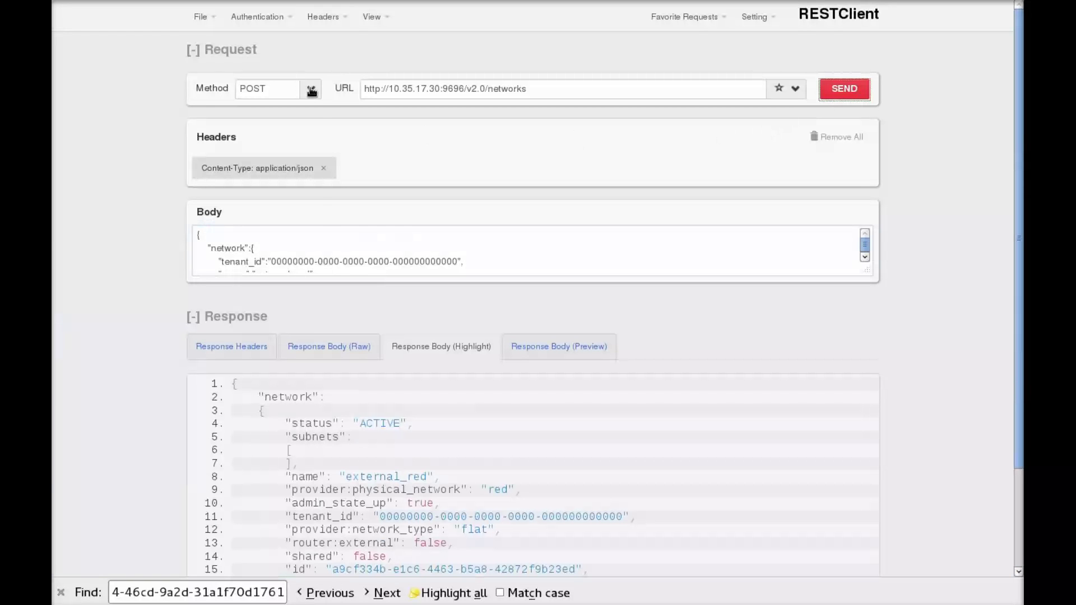
# Re-run the GET request and confirm both external_blue and external_red are listed.
pyautogui.click(312, 90)
pyautogui.click(266, 113)
pyautogui.click(843, 91)
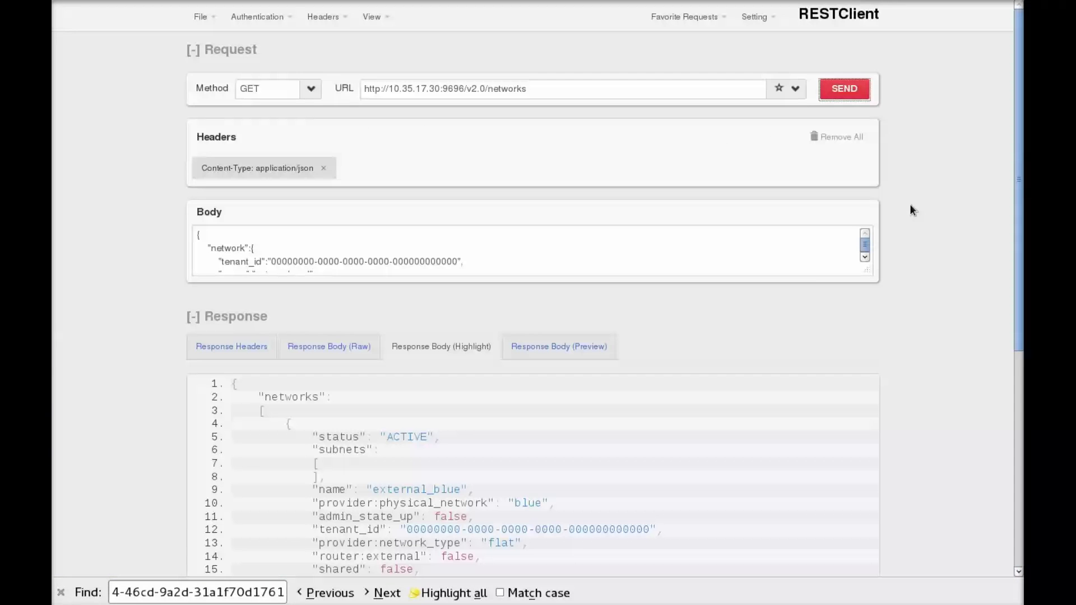
pyautogui.scroll(-5, 806, 297)
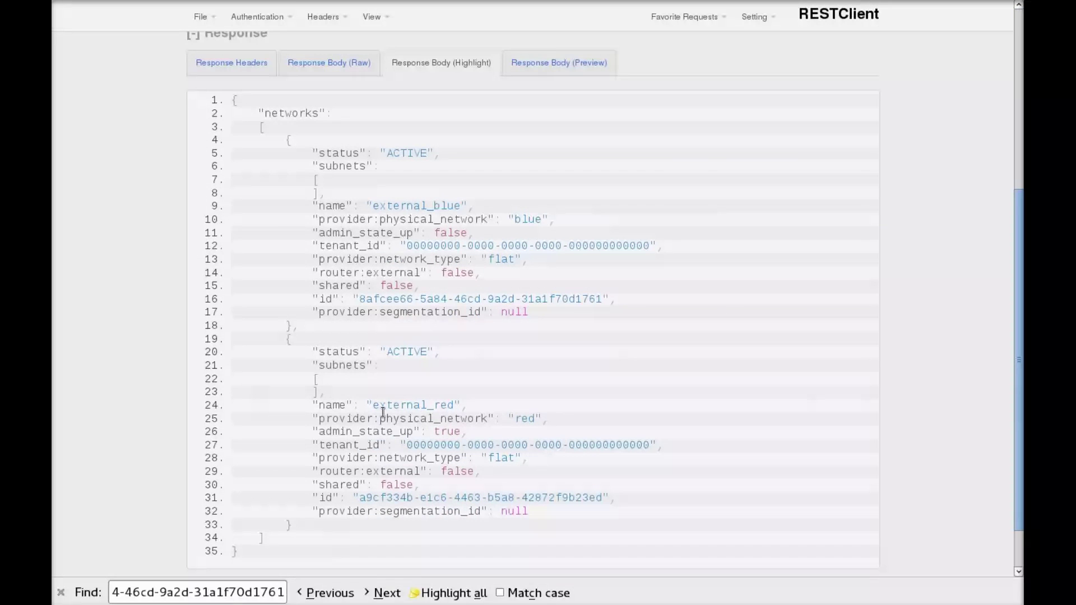
pyautogui.doubleClick(405, 204)
pyautogui.click(404, 204)
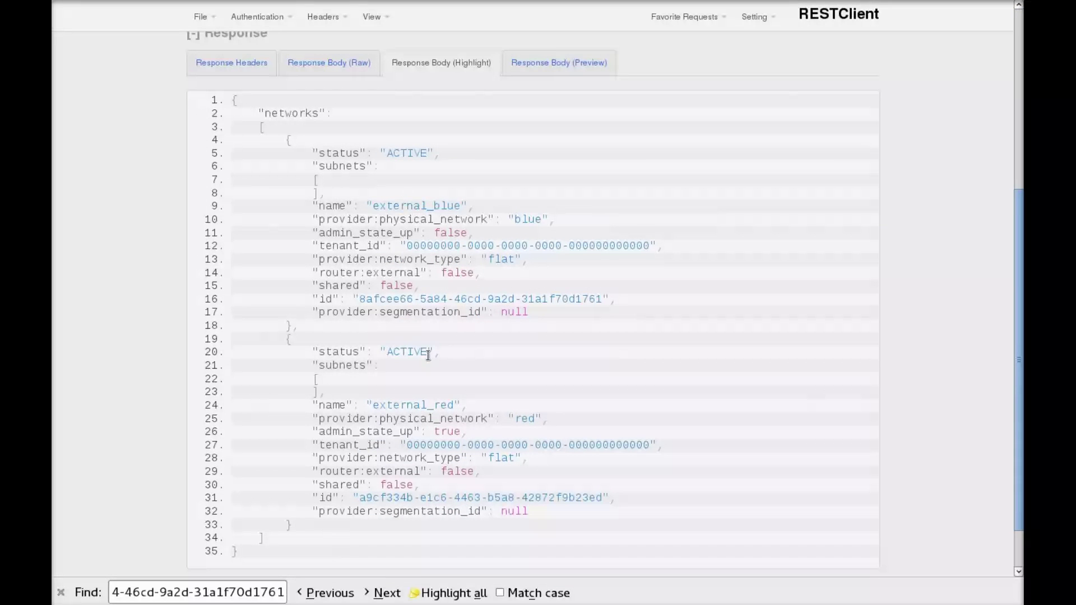
pyautogui.tripleClick(413, 404)
pyautogui.click(414, 405)
pyautogui.hotkey('ctrl', 'Tab')
# Rediscover Quantum networks and import external_red into data center dc as a public network.
pyautogui.click(702, 465)
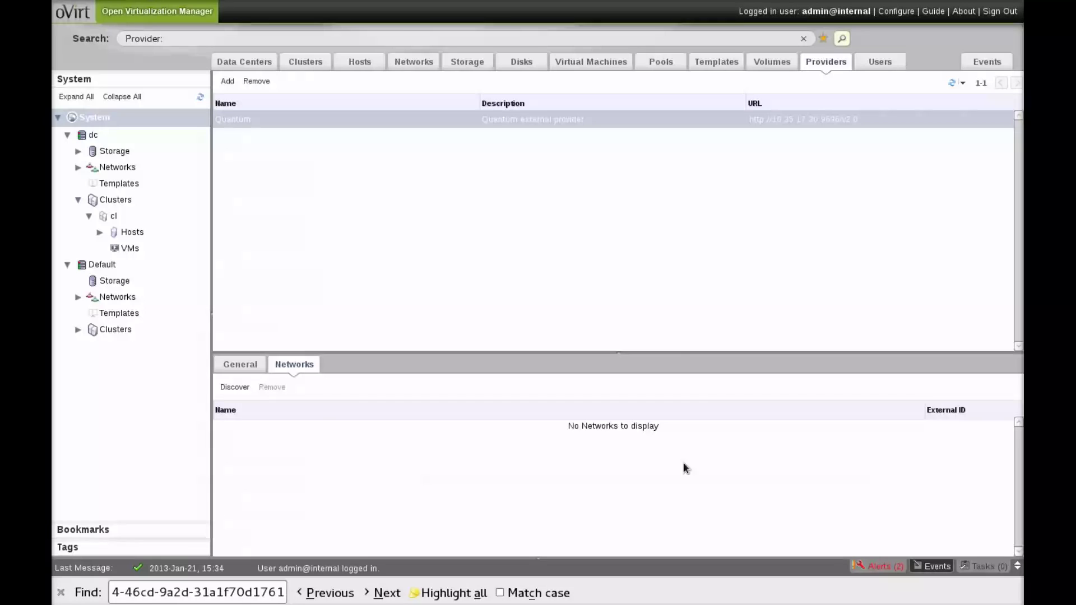
pyautogui.click(238, 389)
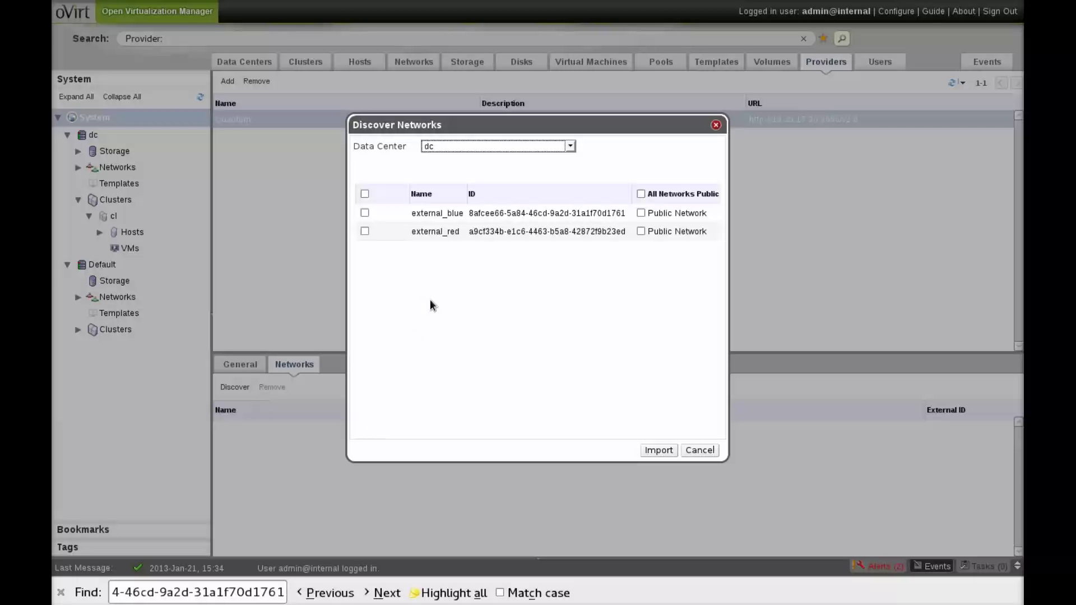
pyautogui.click(421, 236)
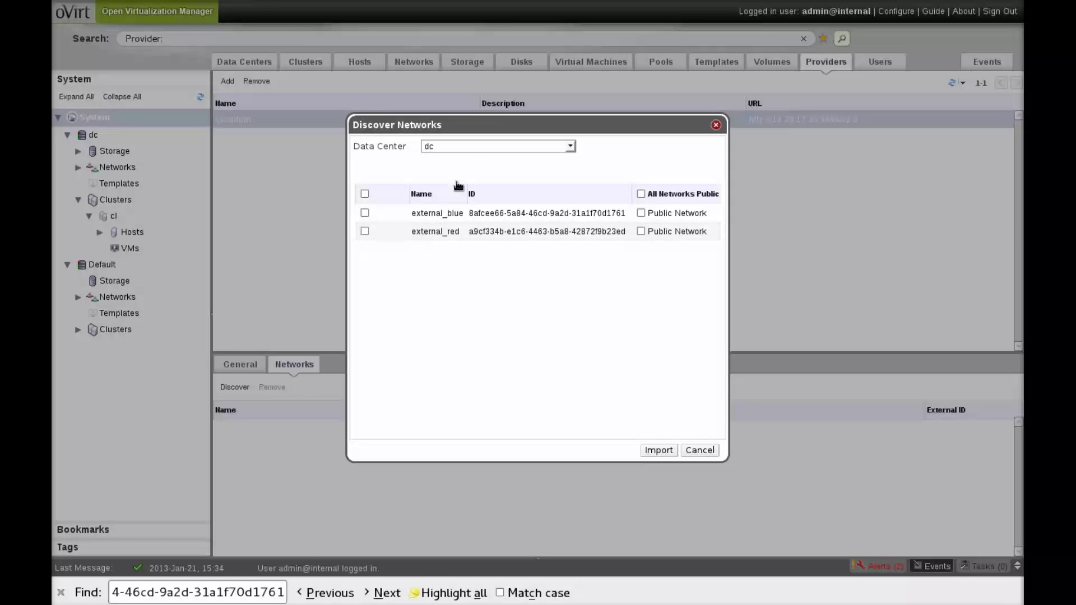
pyautogui.click(456, 146)
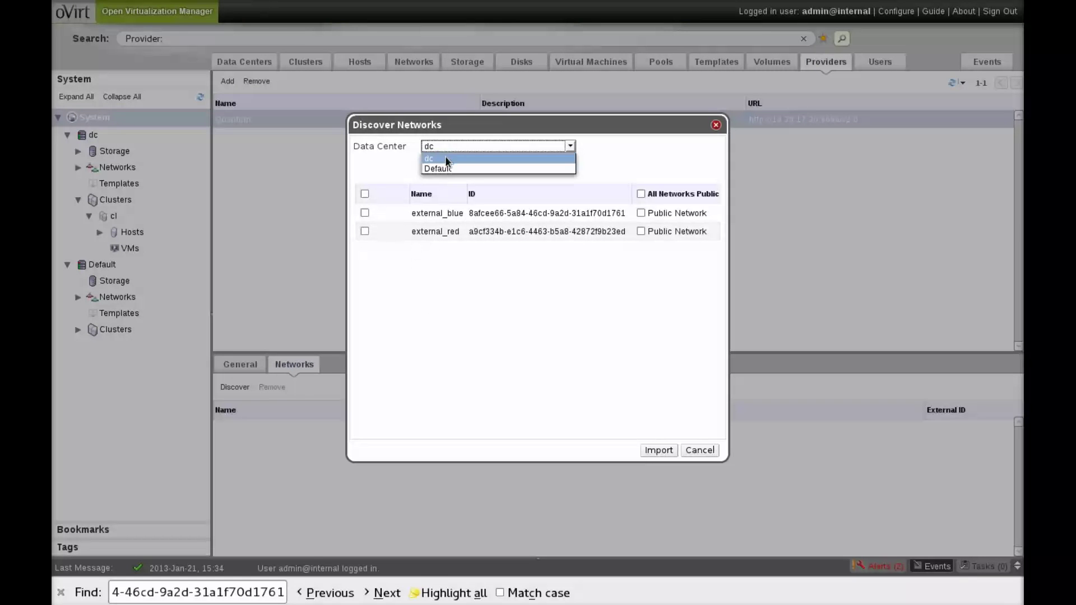
pyautogui.click(444, 157)
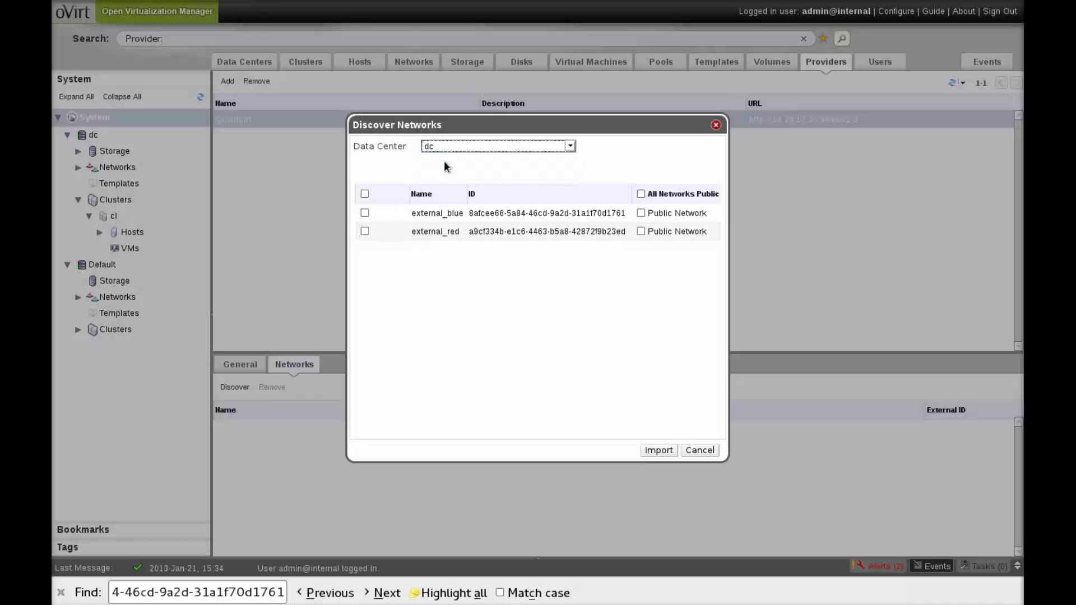
pyautogui.click(365, 230)
pyautogui.click(640, 232)
pyautogui.click(654, 451)
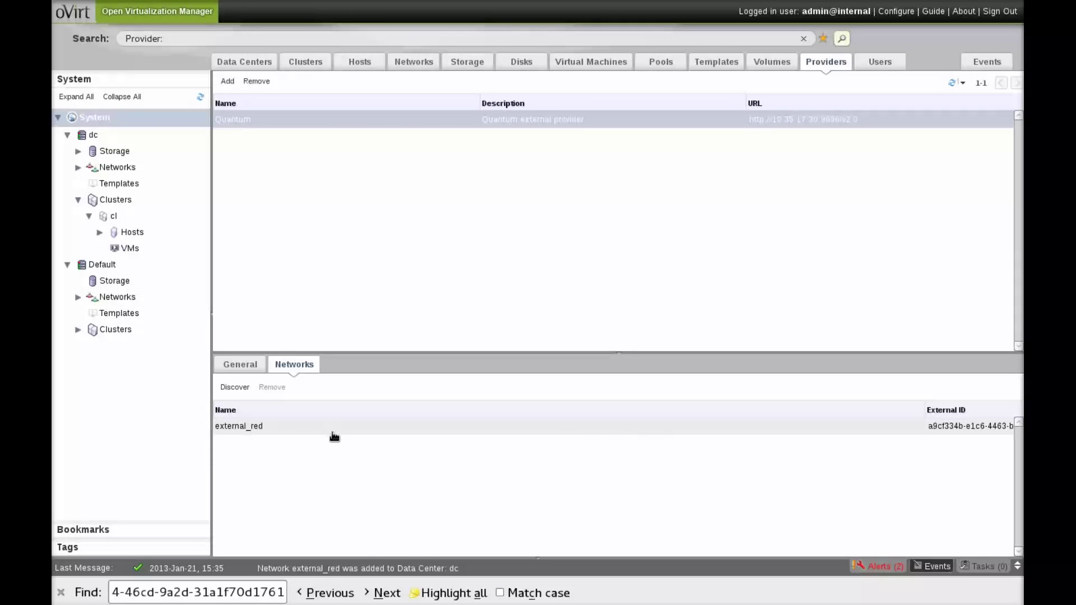
# View data center dc's networks and inspect the external_red and ovirtmgmt details.
pyautogui.click(303, 434)
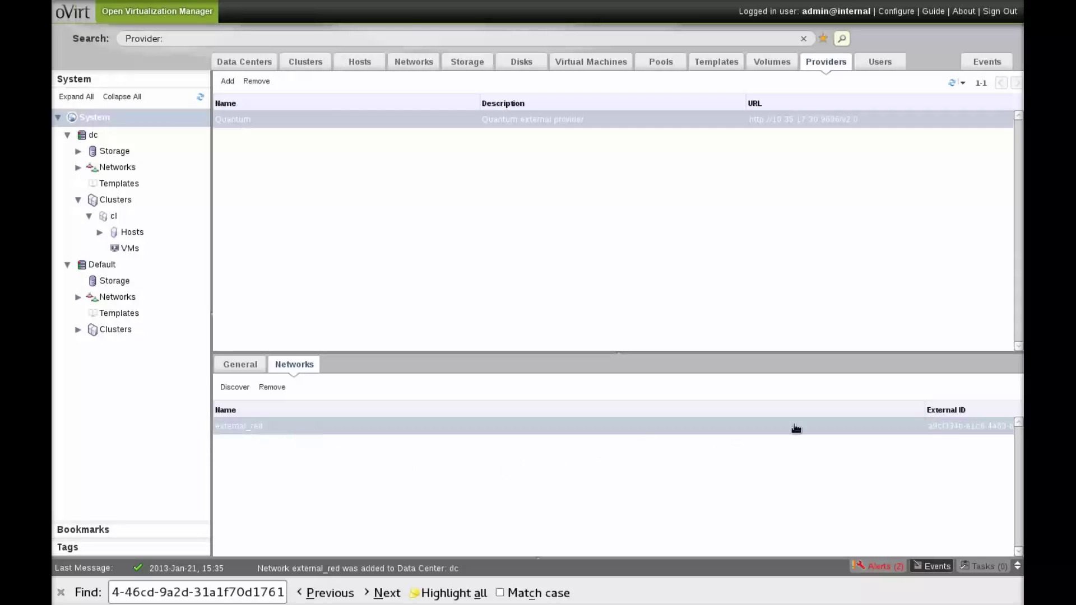
pyautogui.click(118, 168)
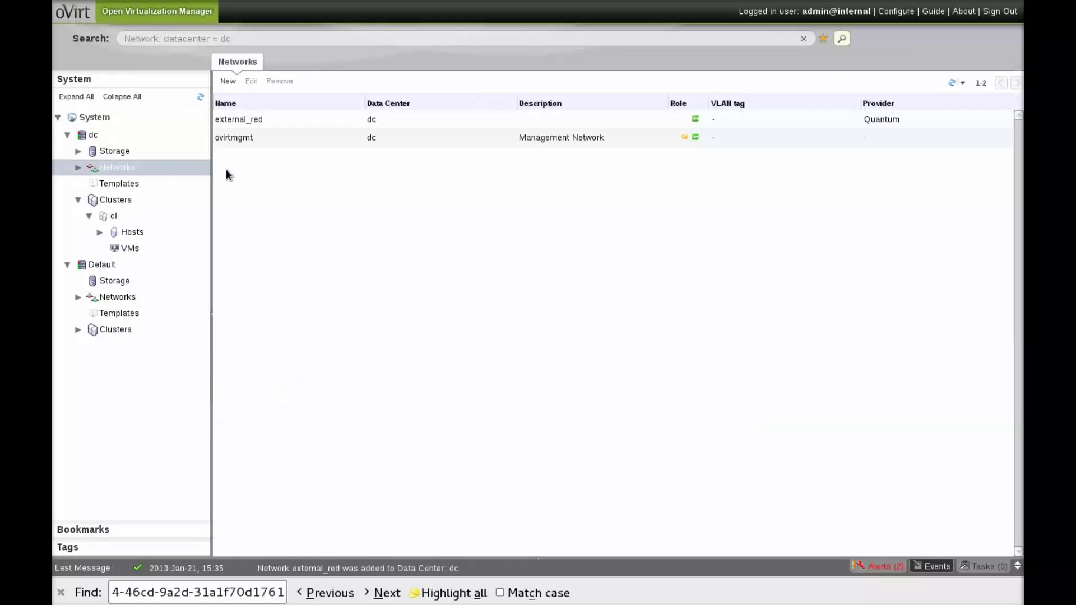
pyautogui.click(366, 120)
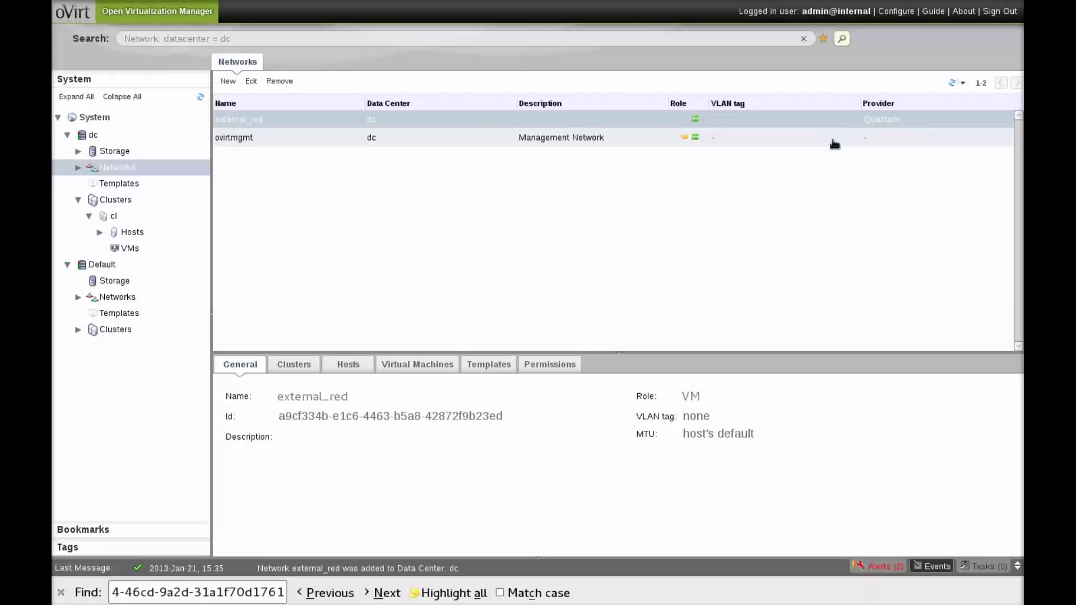
pyautogui.press('Down')
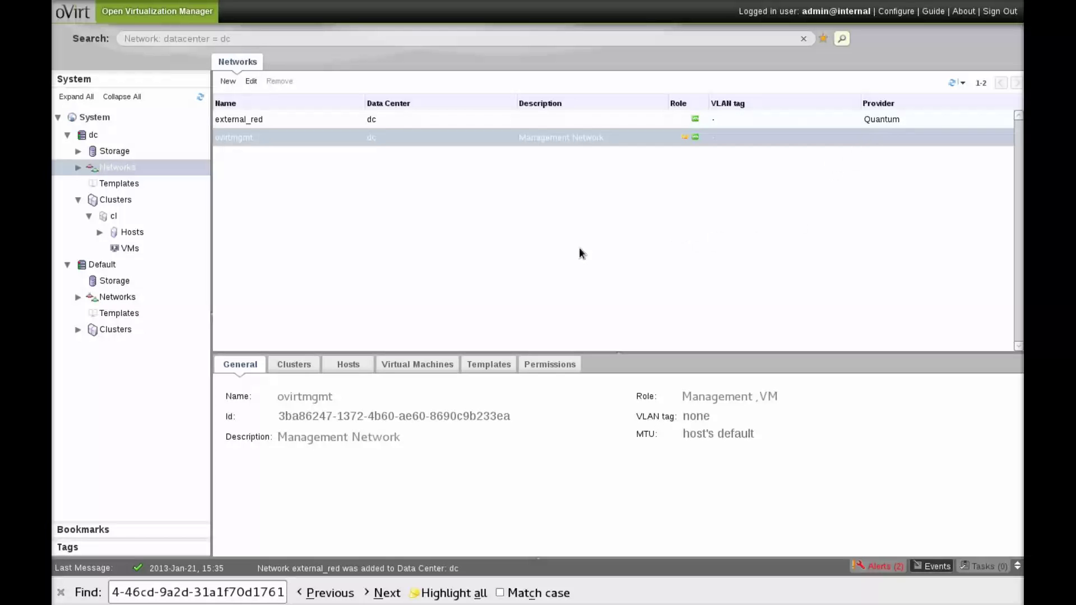
# Assign external_red to cluster cl with the Required option unticked.
pyautogui.click(296, 365)
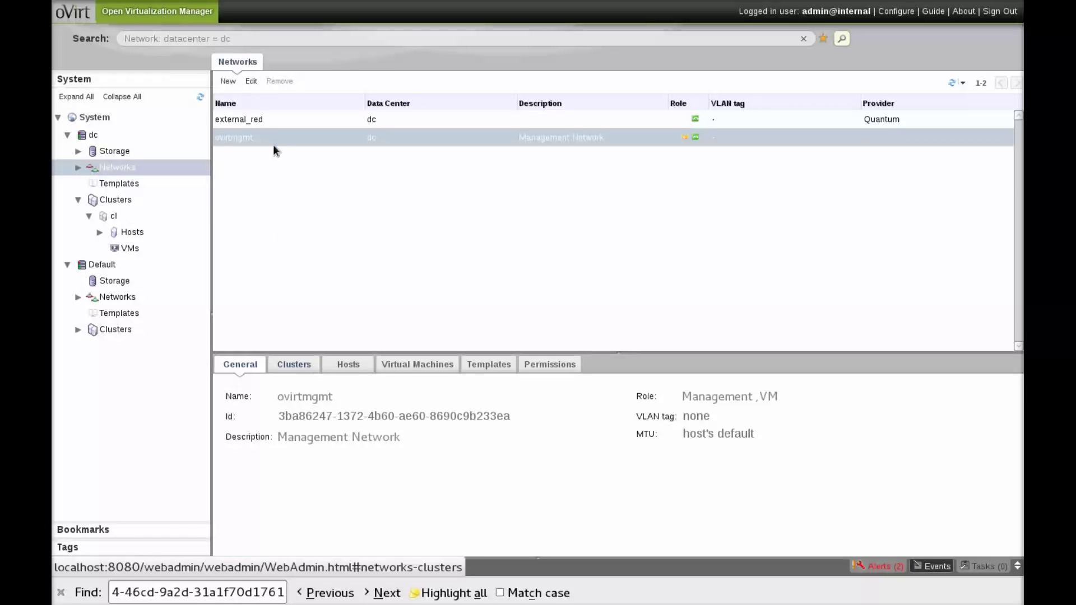
pyautogui.click(271, 120)
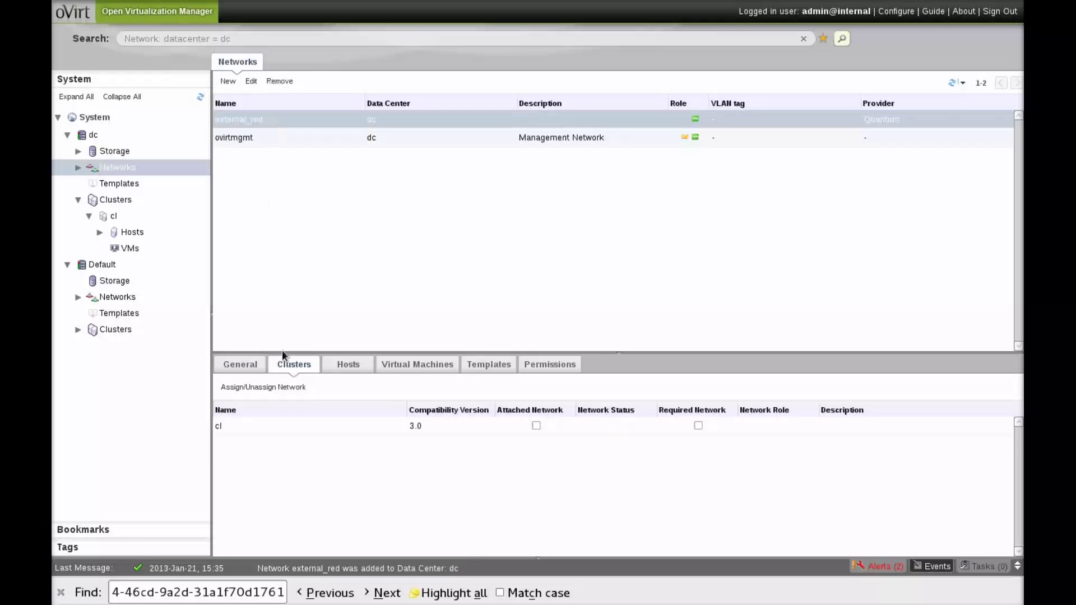
pyautogui.click(283, 387)
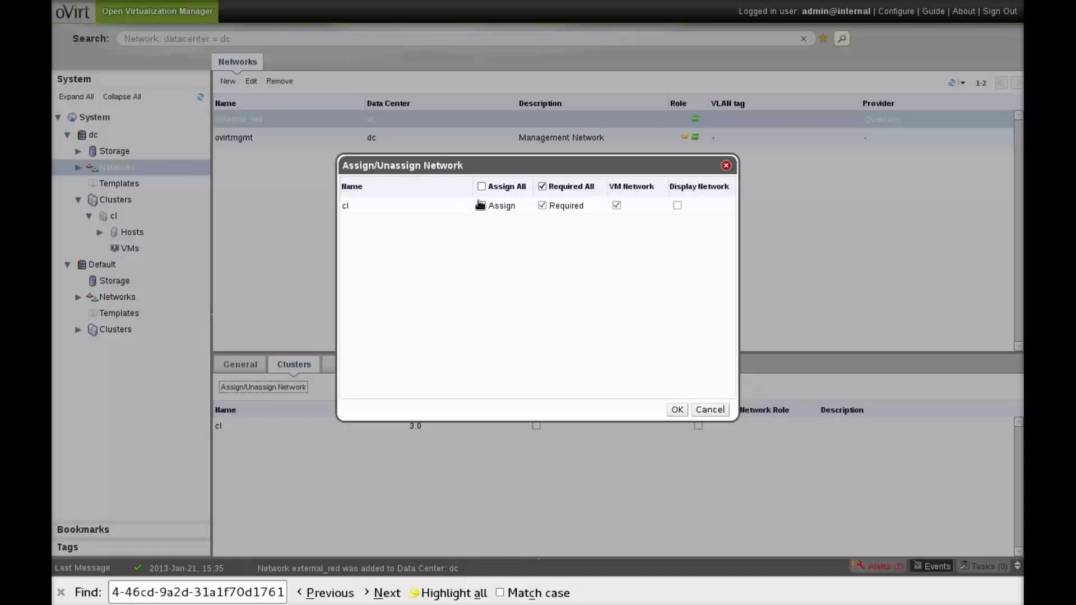
pyautogui.click(481, 205)
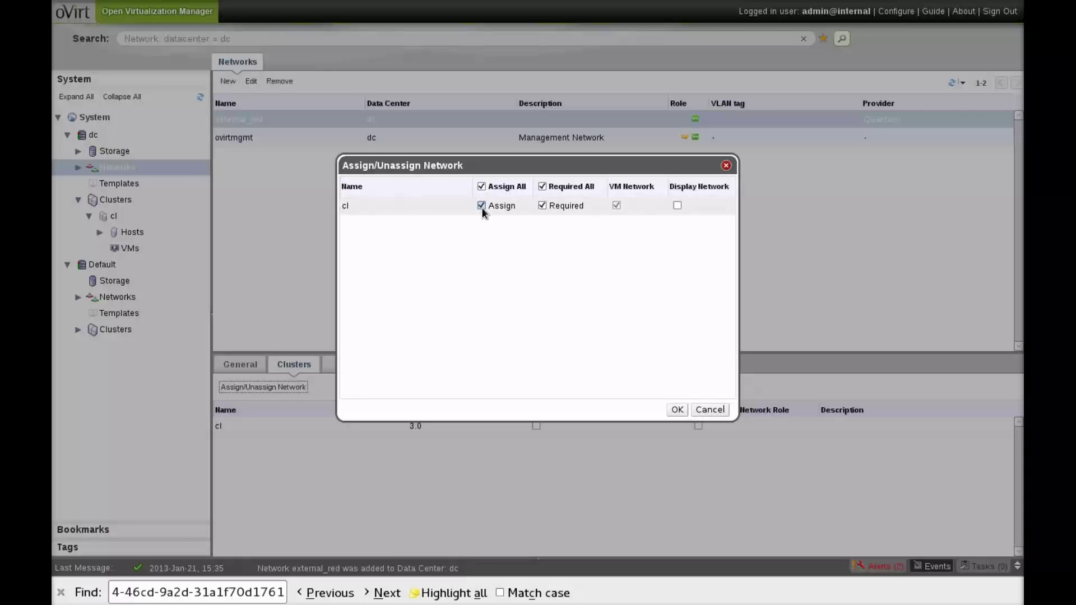
pyautogui.click(542, 206)
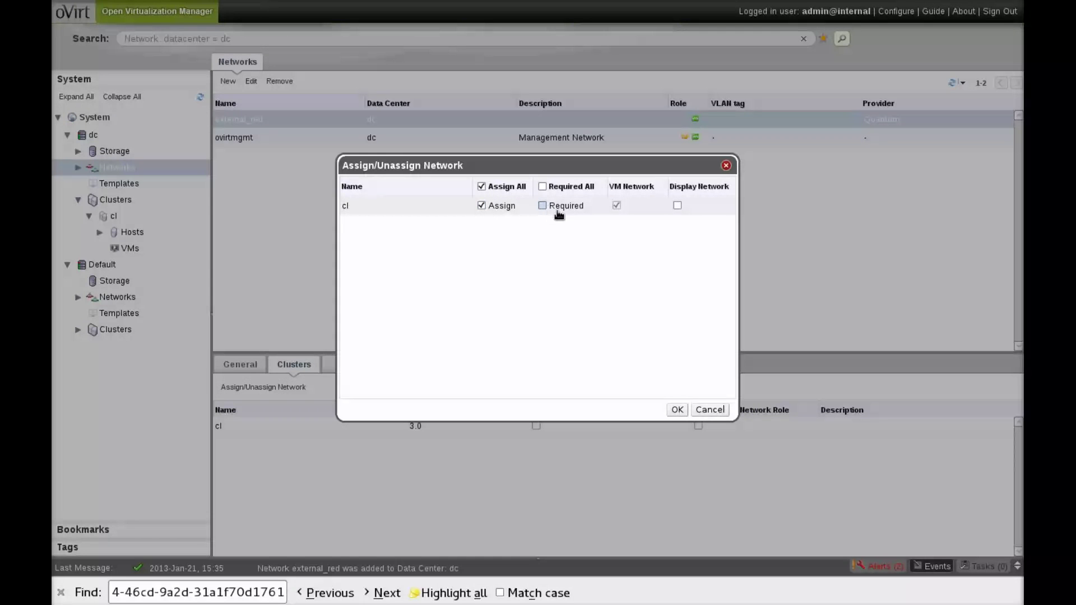
pyautogui.click(678, 410)
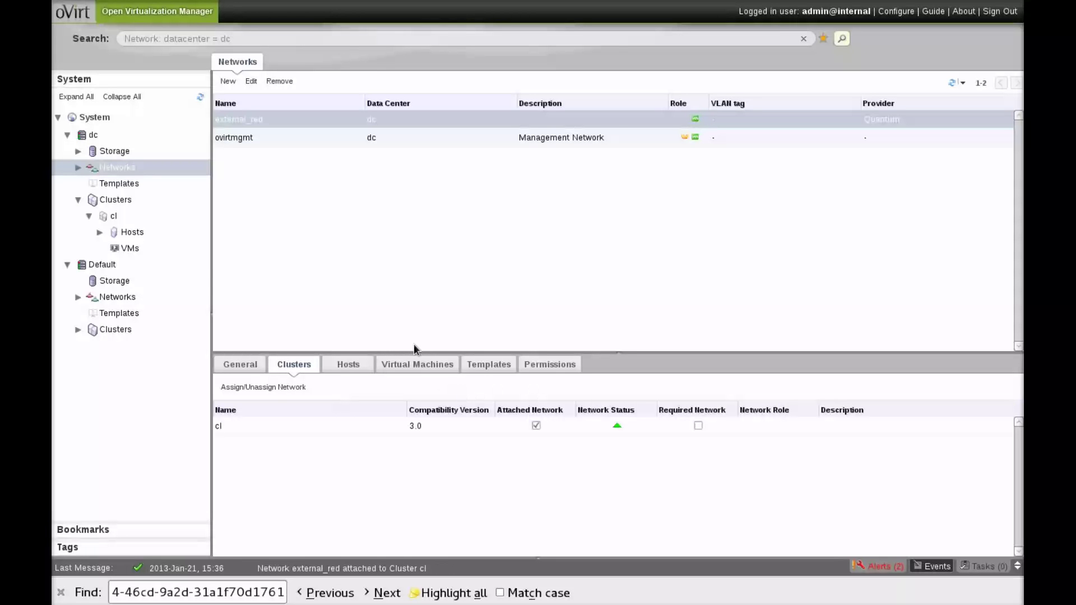
# Add interface nic1 on network external_red to vm-1 in cluster cl.
pyautogui.click(127, 250)
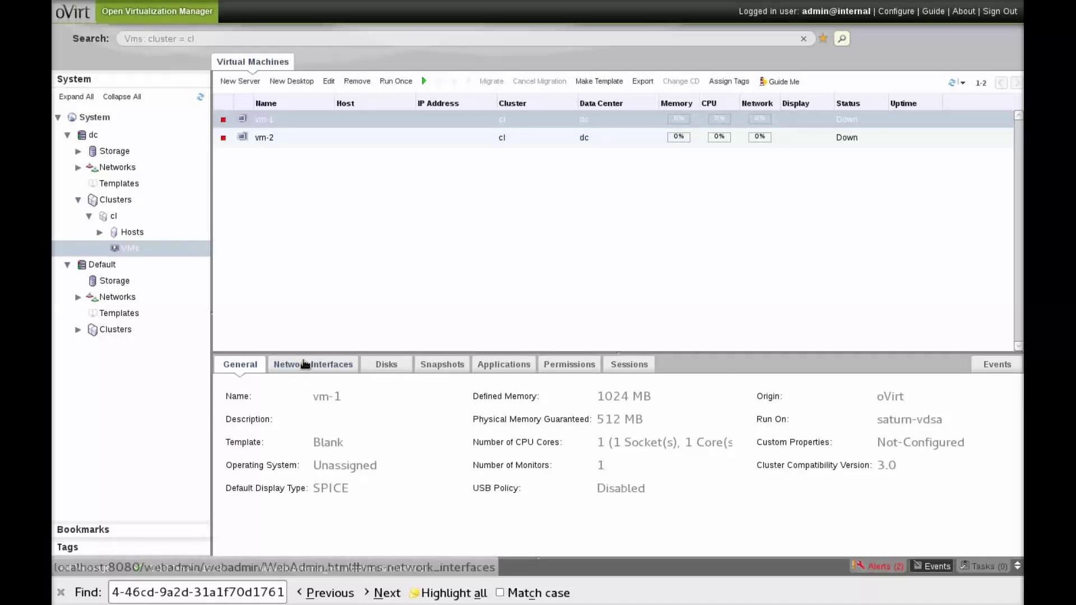
pyautogui.click(308, 366)
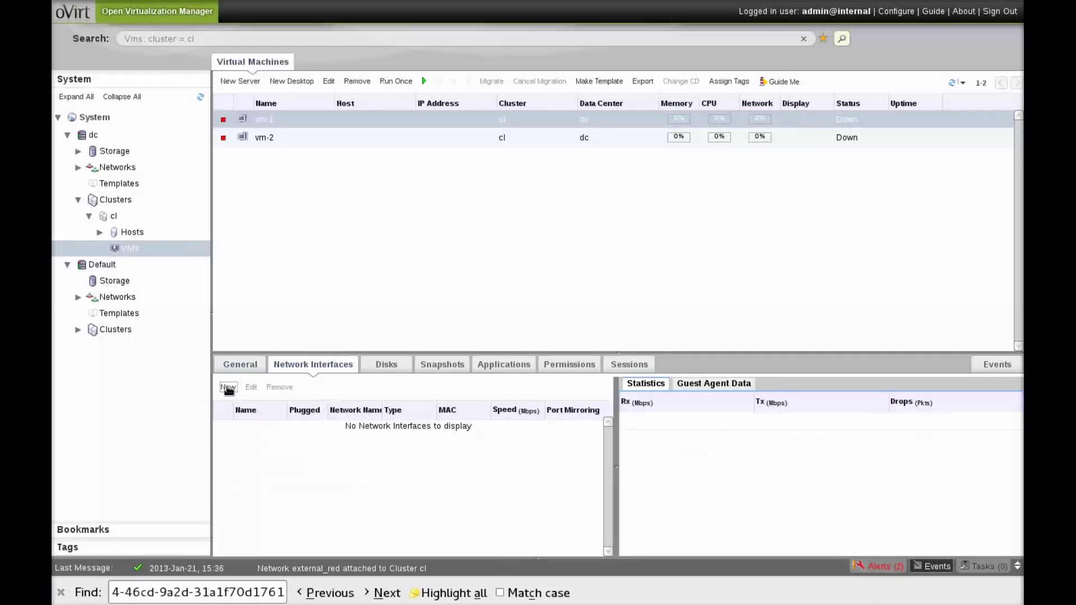
pyautogui.click(228, 387)
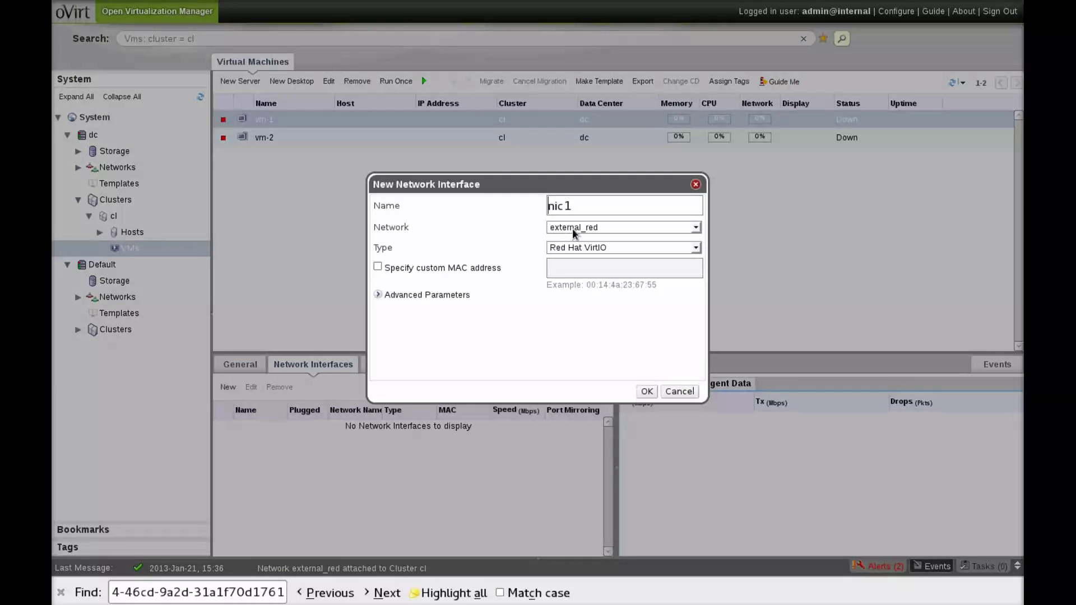
pyautogui.click(572, 227)
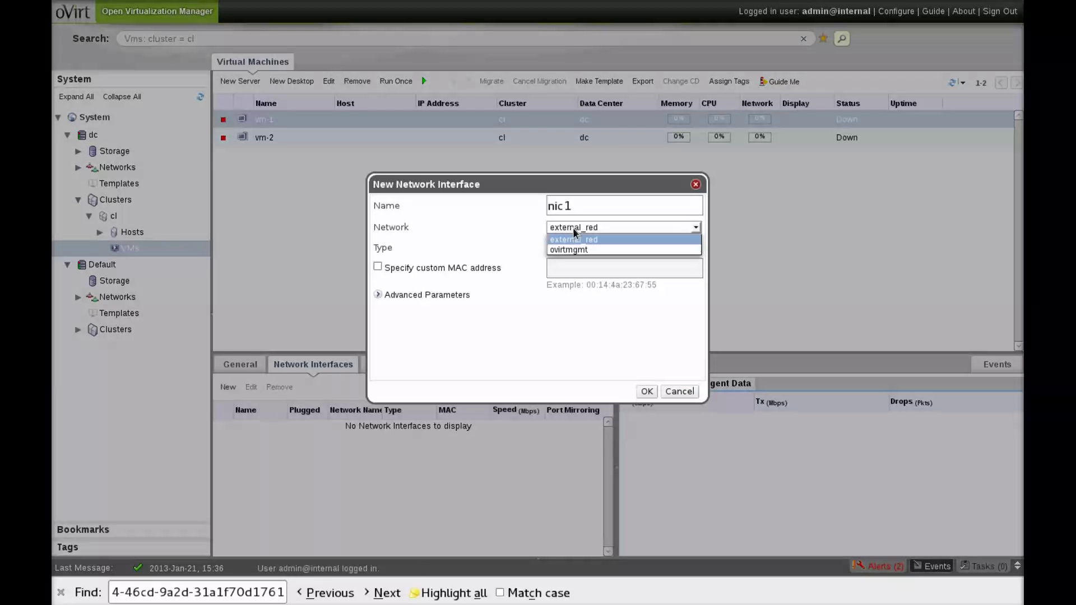
pyautogui.click(573, 240)
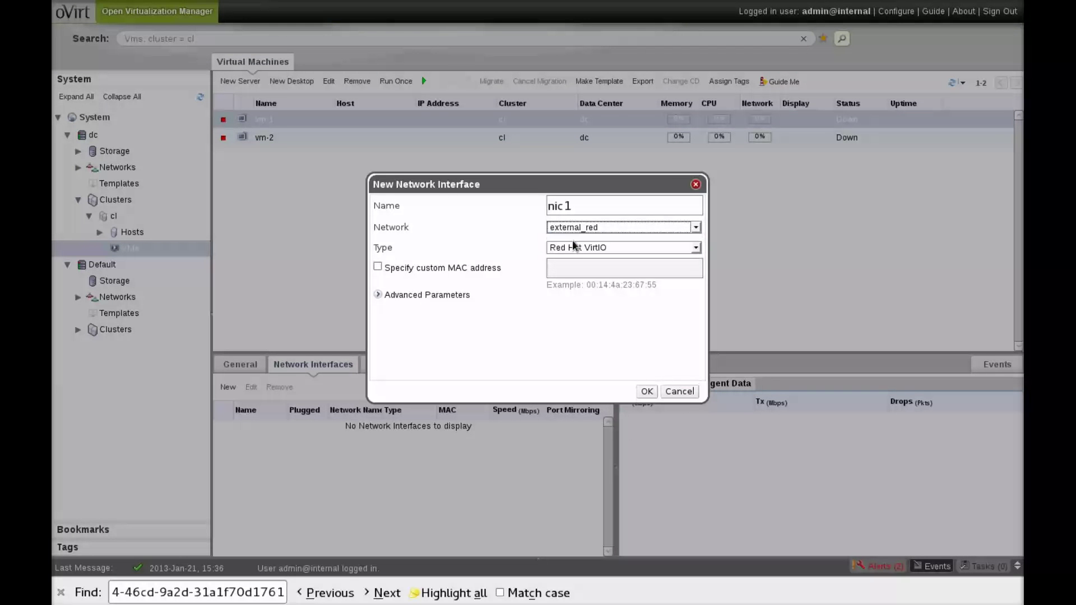
pyautogui.click(645, 392)
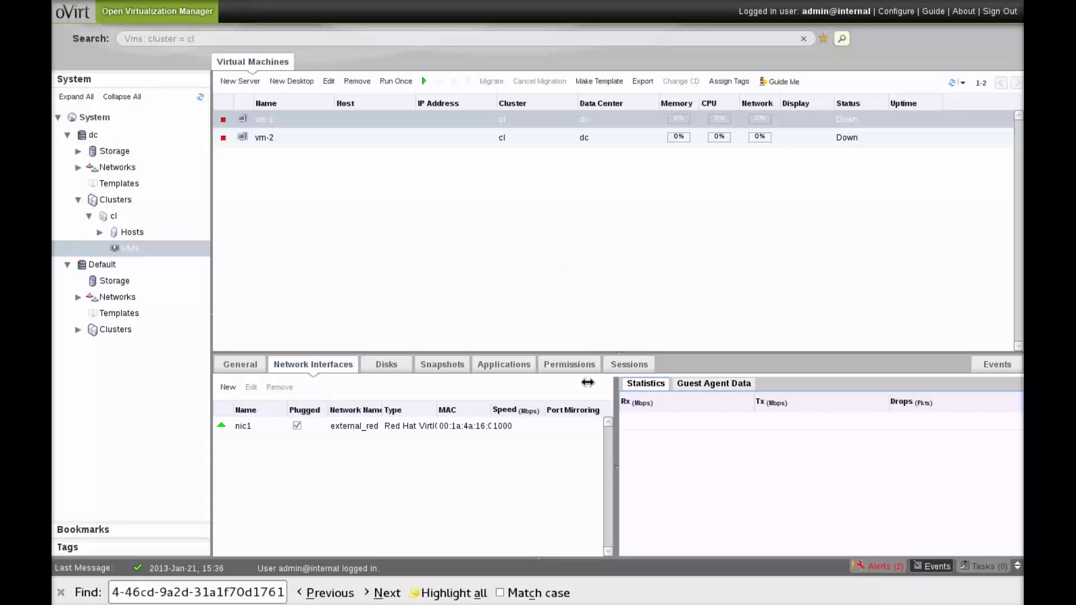